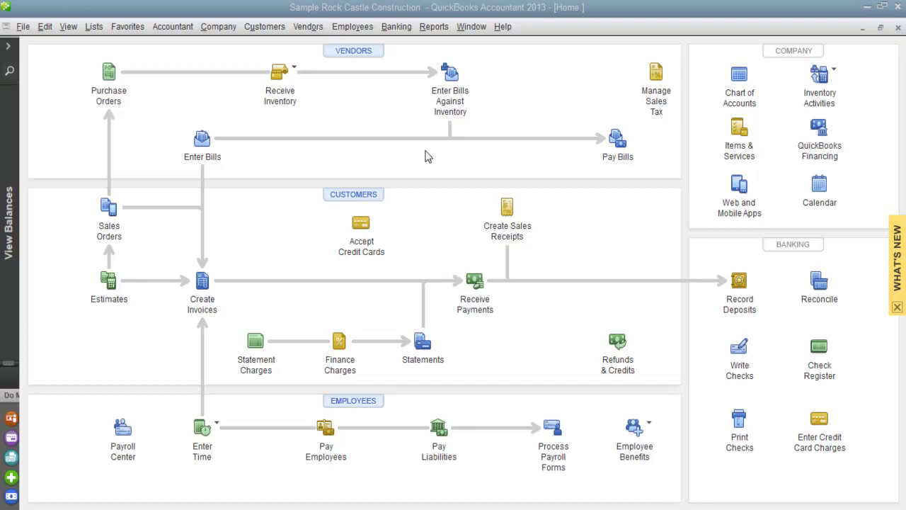
From the Chart of Accounts, begin a new account of type Bank and continue to its details
left_click(736, 77)
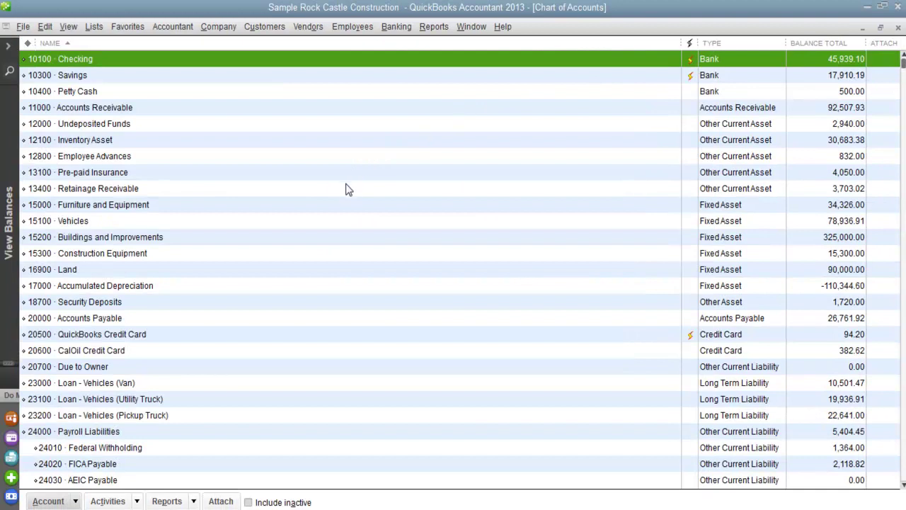
right_click(345, 190)
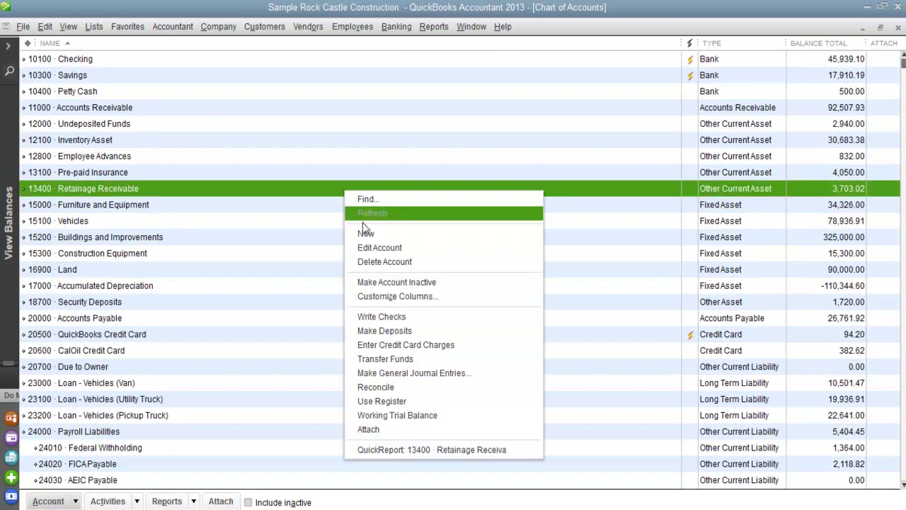
left_click(365, 232)
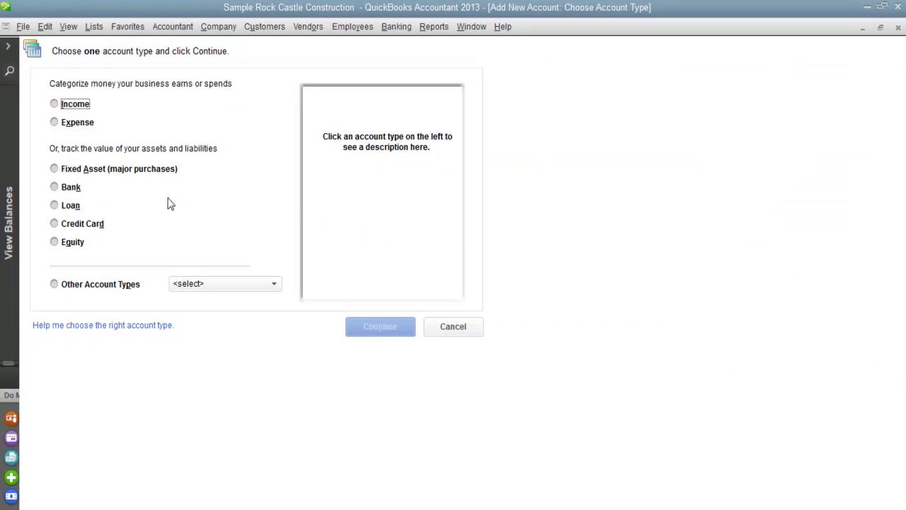
left_click(55, 187)
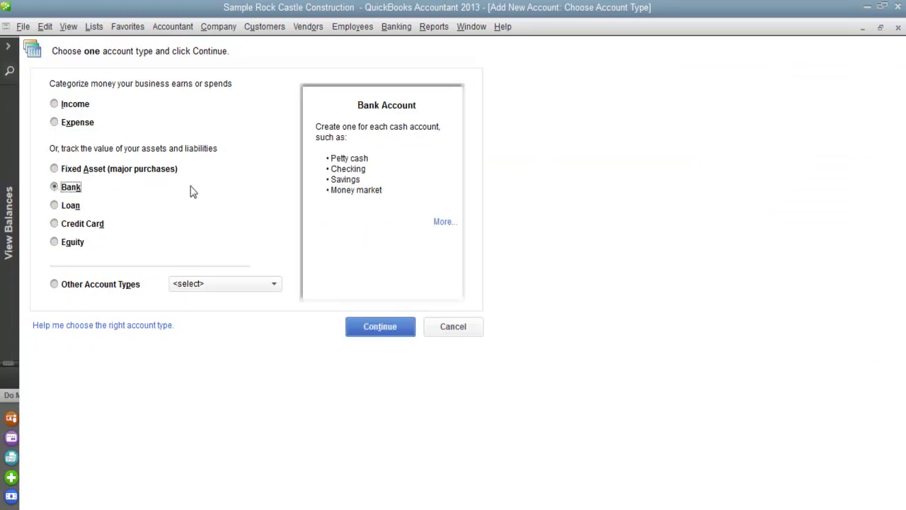
left_click(380, 327)
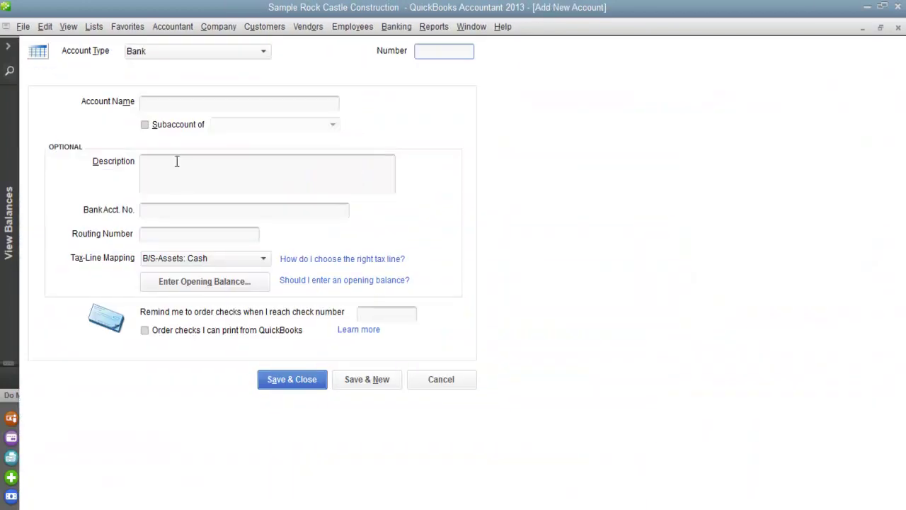
Name the bank account 'Bartering', save it without online services, and close the Chart of Accounts
left_click(167, 104)
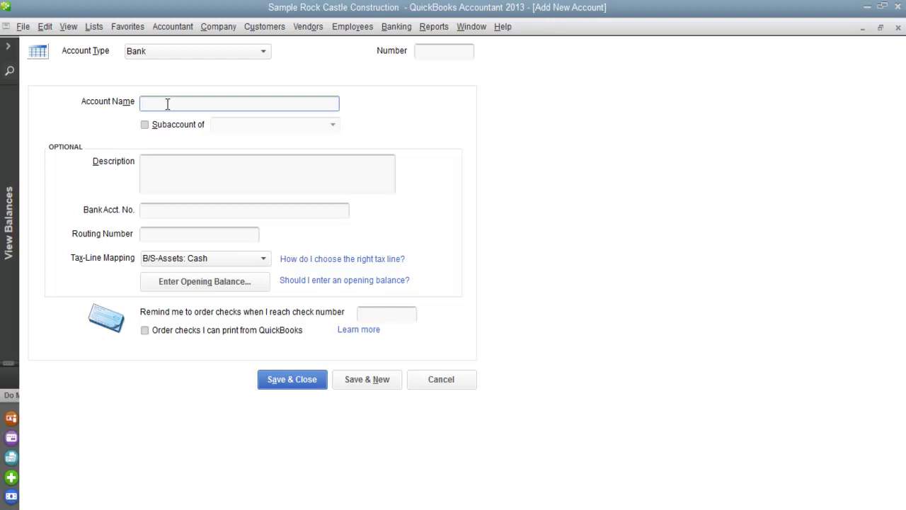
type("Bartering")
left_click(276, 380)
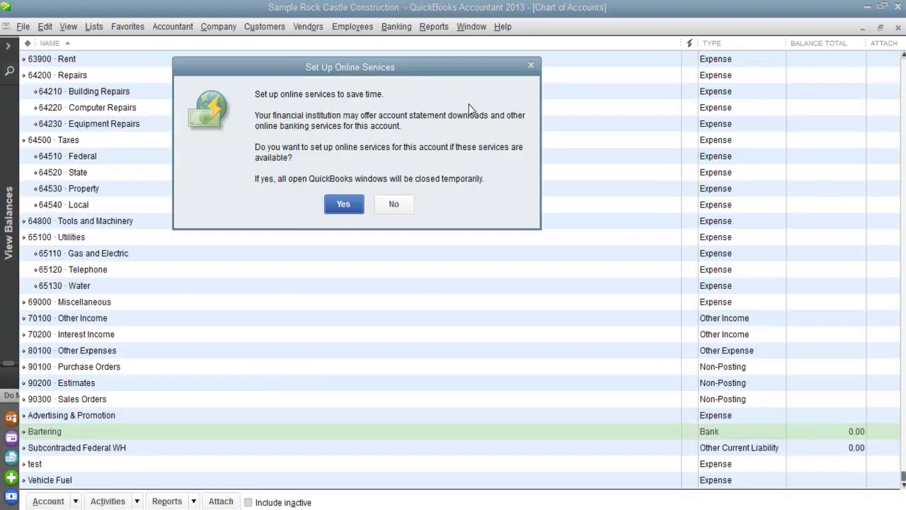
left_click(394, 204)
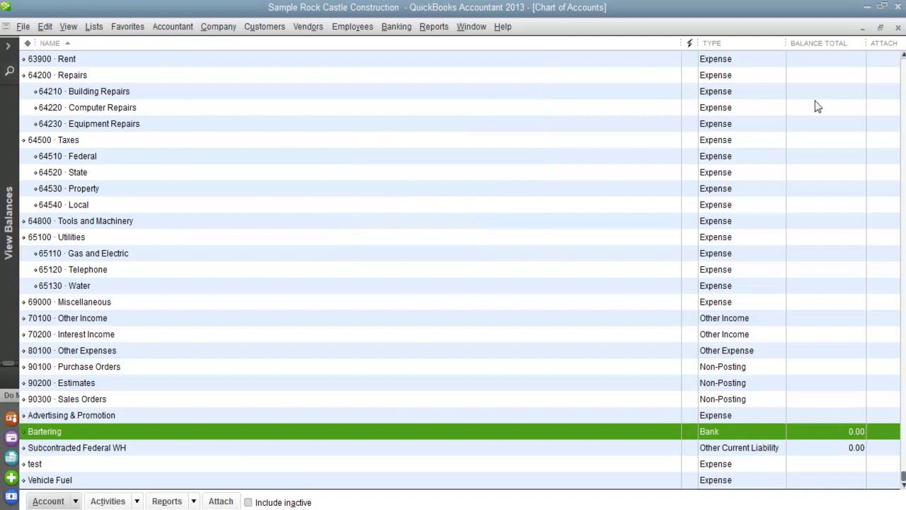
left_click(897, 28)
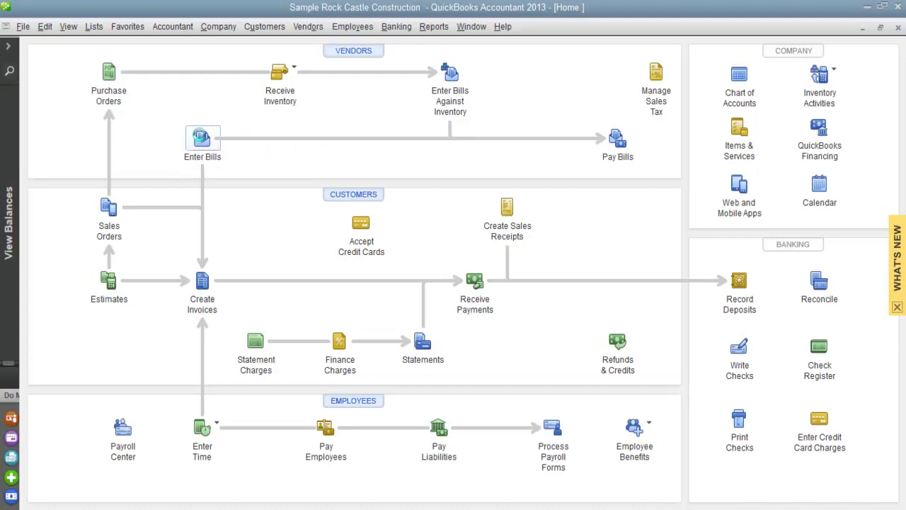
Enter a 500.00 bill from the advertising vendor, charged to Advertising & Promotion, and save it
left_click(200, 139)
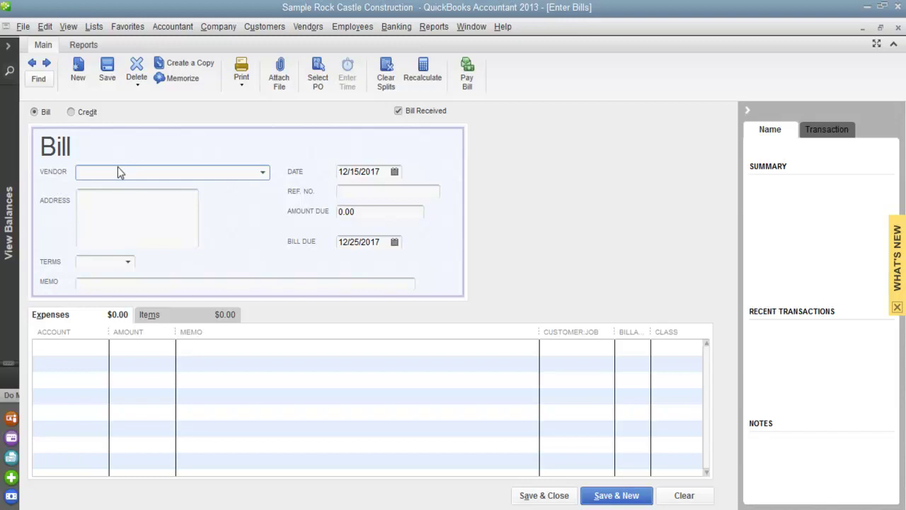
type("Lacy's Advertising")
left_click(368, 212)
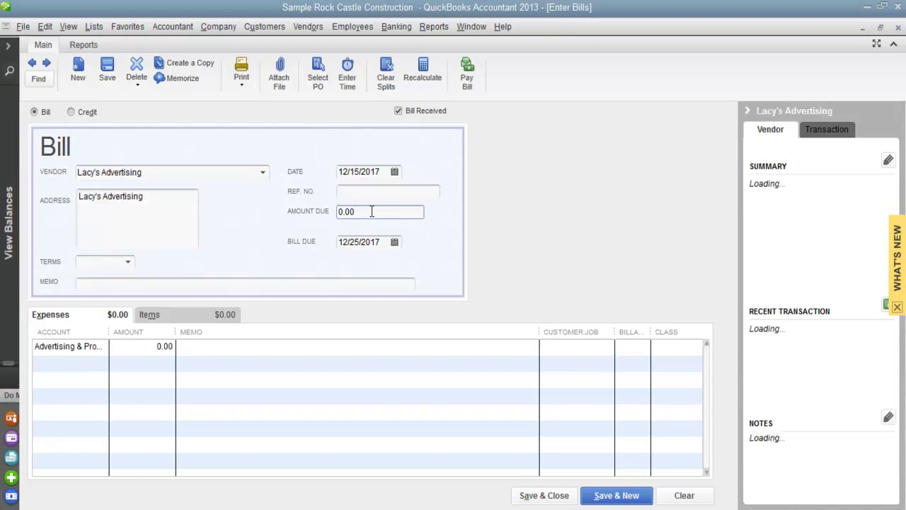
left_click_drag(372, 212, 320, 212)
type("5")
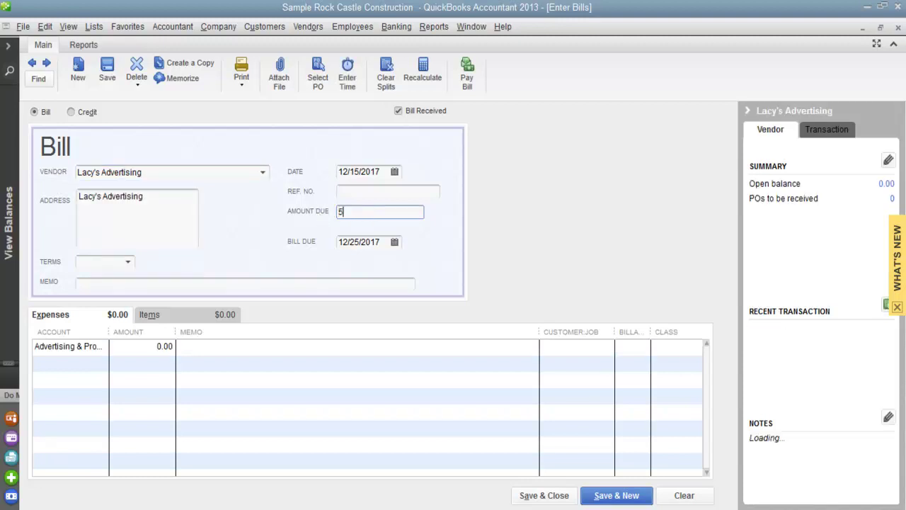
type("00")
left_click(195, 347)
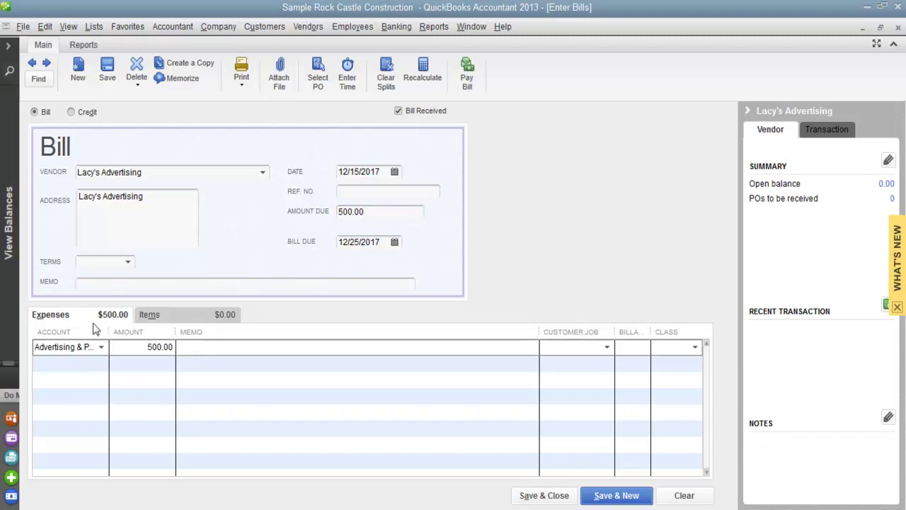
left_click(101, 347)
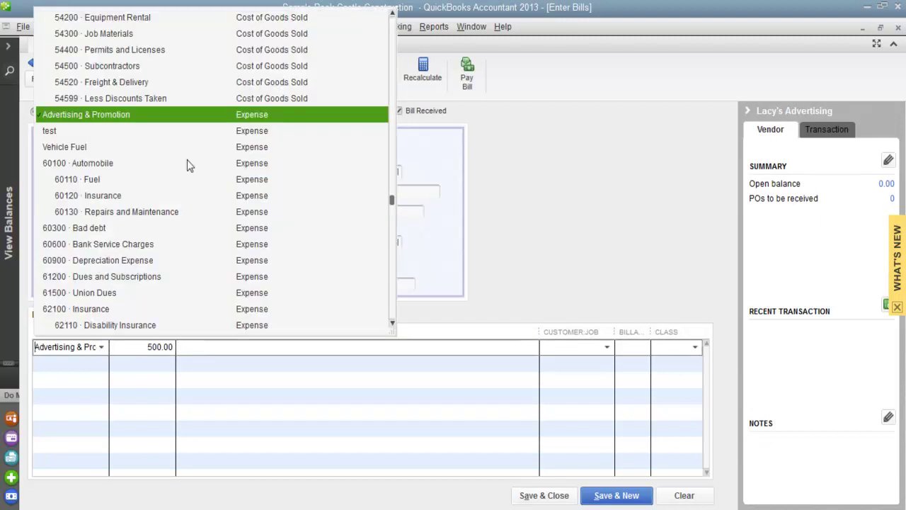
left_click(108, 117)
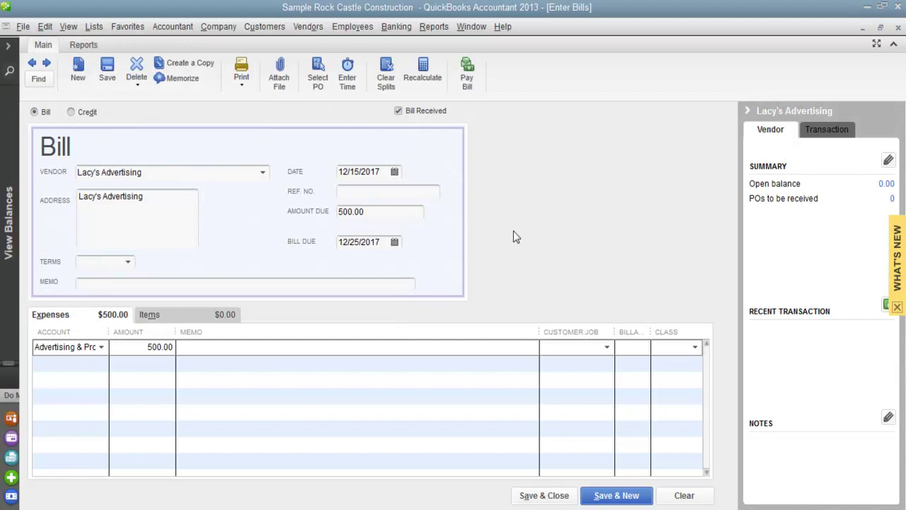
left_click(539, 497)
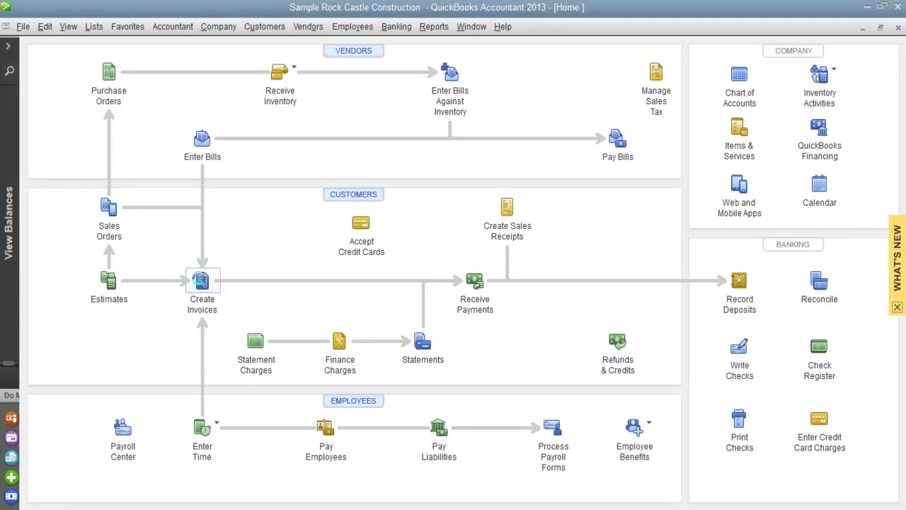
Create invoice 1105 for the customer with a Blueprints line at a rate of 500, and save it
left_click(201, 281)
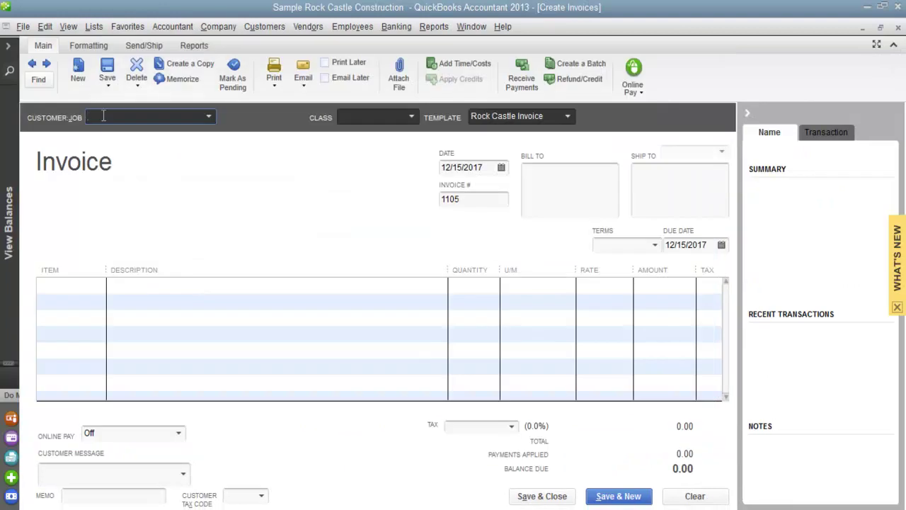
left_click(139, 288)
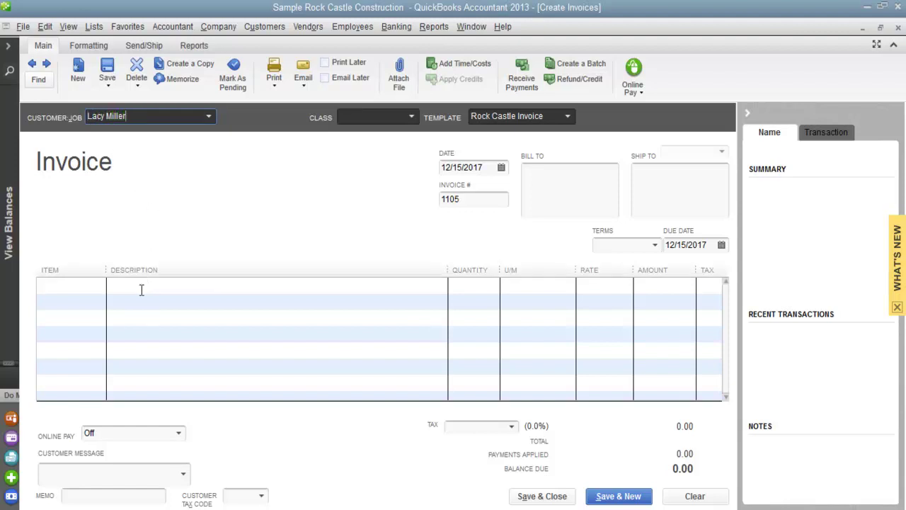
left_click(99, 285)
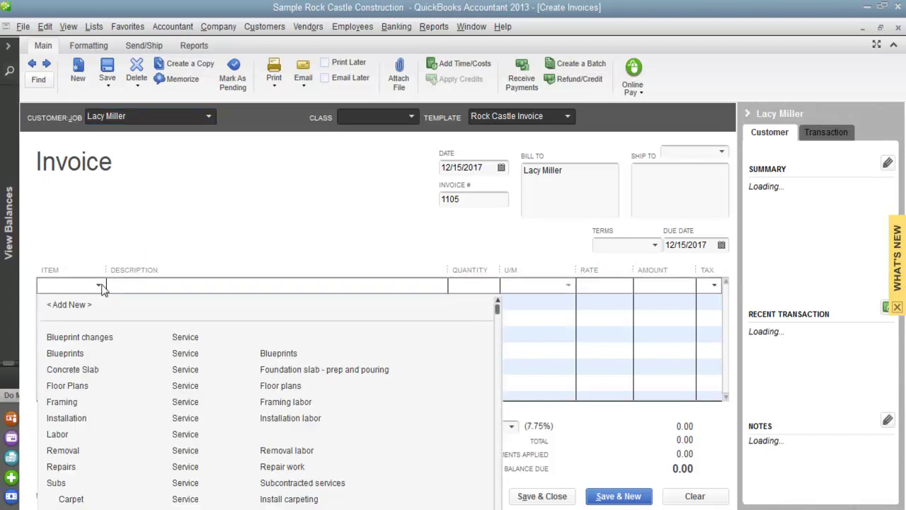
left_click(70, 351)
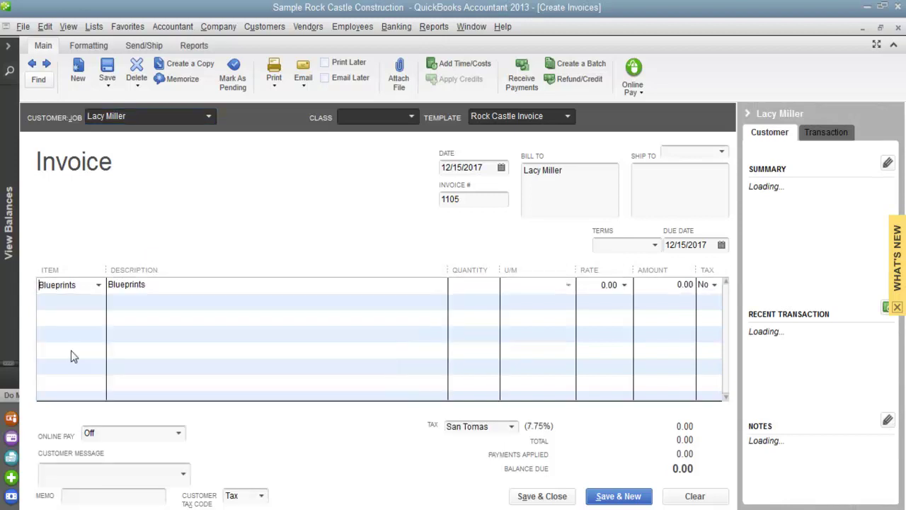
left_click(590, 285)
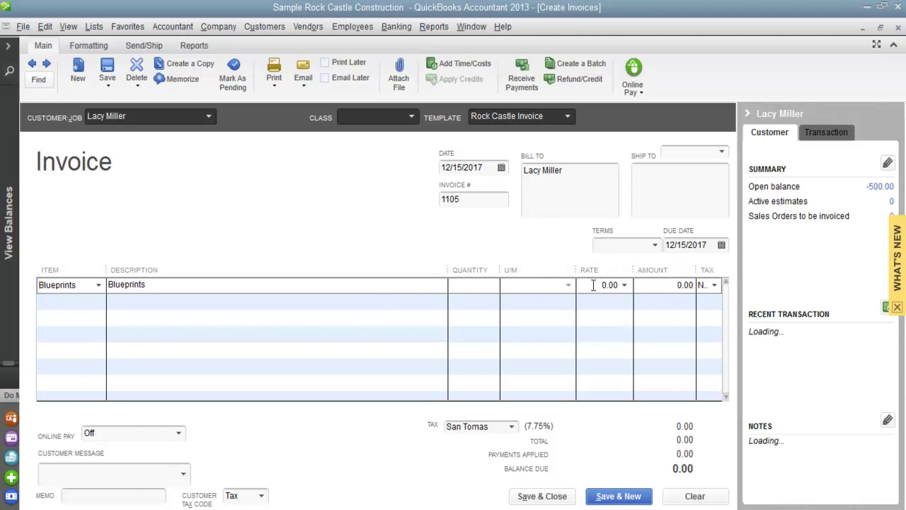
left_click_drag(593, 285, 626, 290)
type("500")
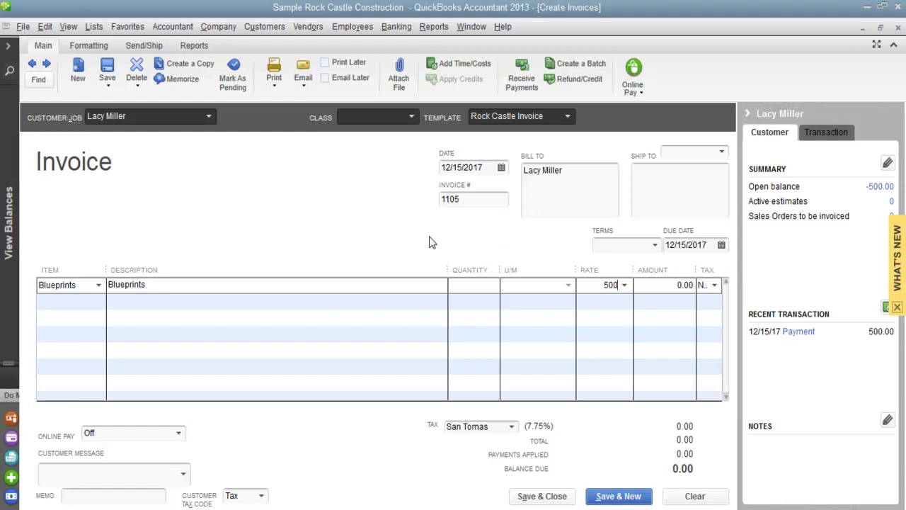
left_click(536, 494)
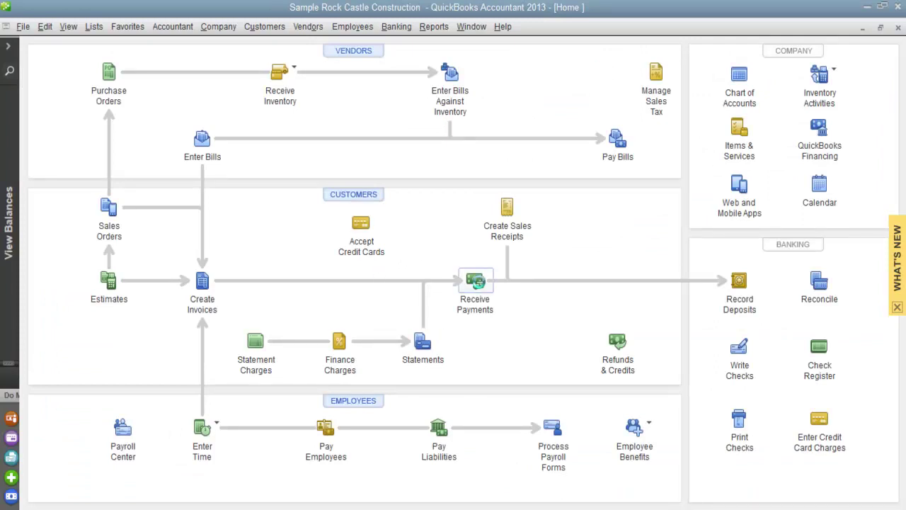
Receive the customer's 500.00 payment, apply it to invoice 1105, and save it
left_click(476, 282)
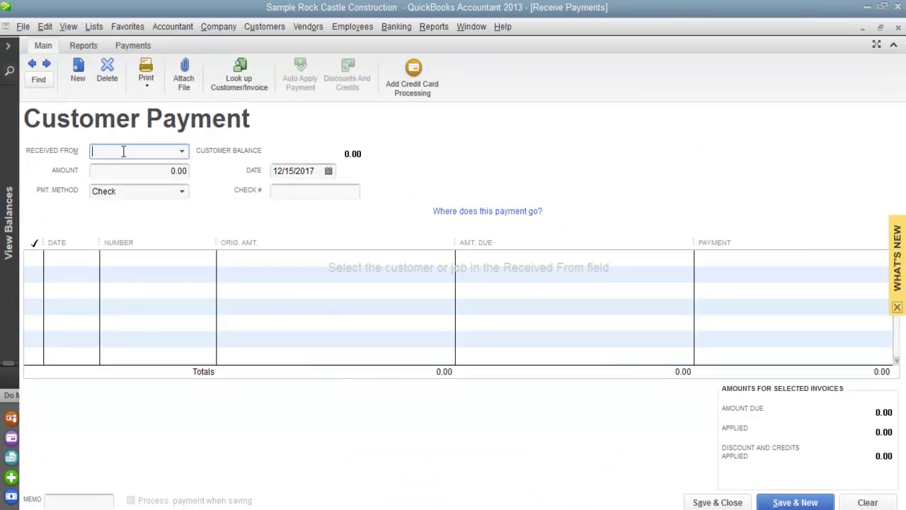
key("Tab")
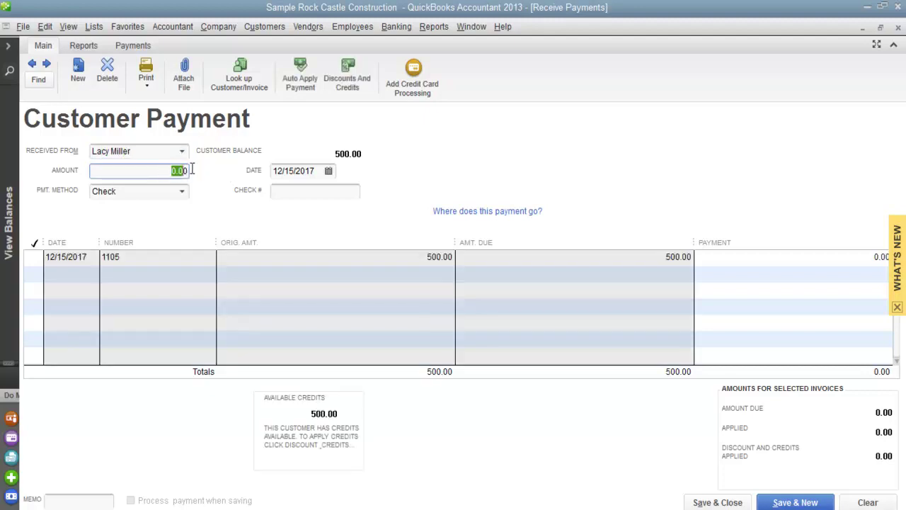
type("50")
left_click(32, 257)
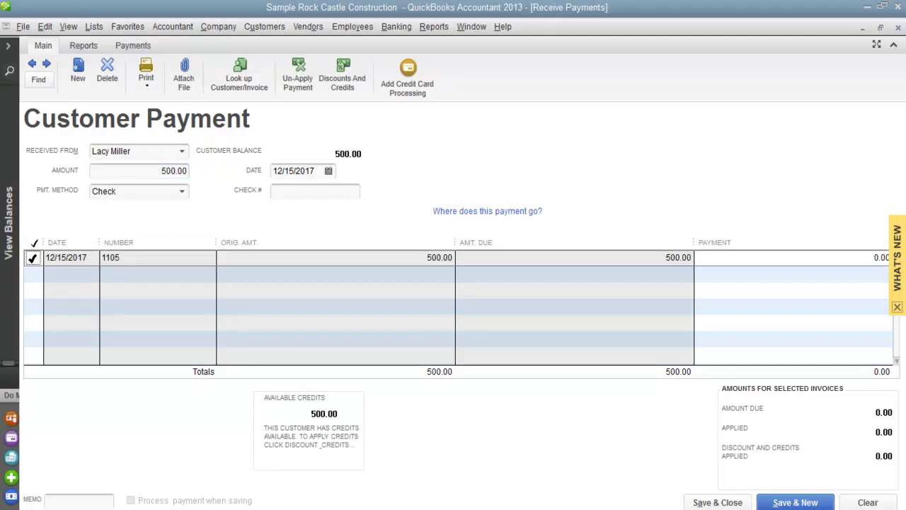
left_click(34, 258)
left_click(706, 500)
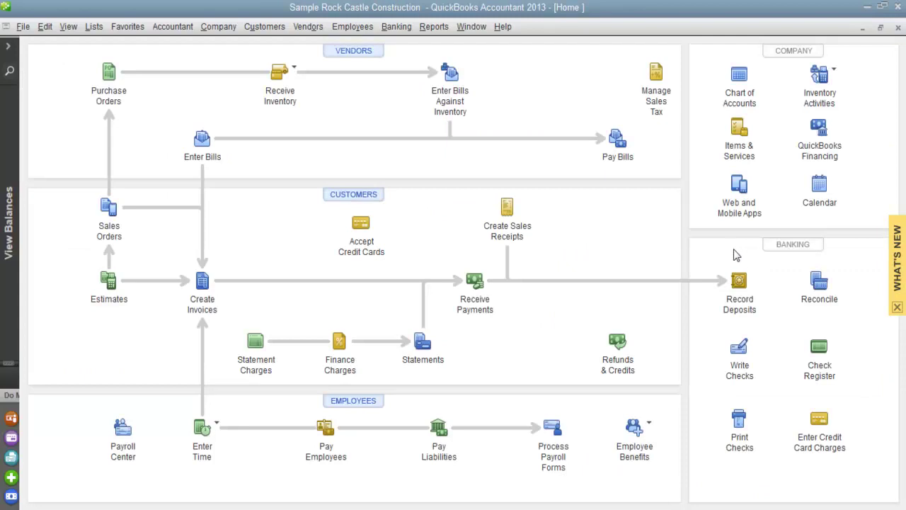
Deposit the customer's 500.00 payment from Undeposited Funds into the Bartering account and save
left_click(739, 280)
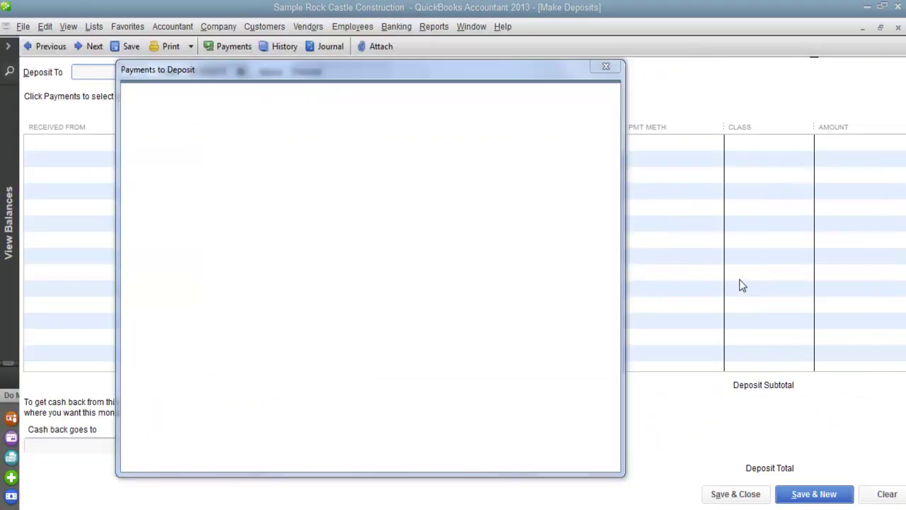
left_click_drag(386, 75, 411, 71)
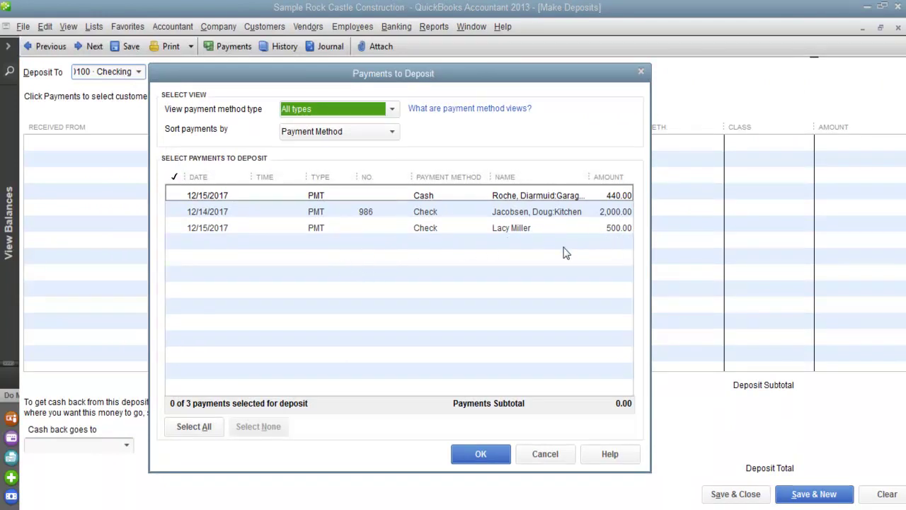
left_click(177, 226)
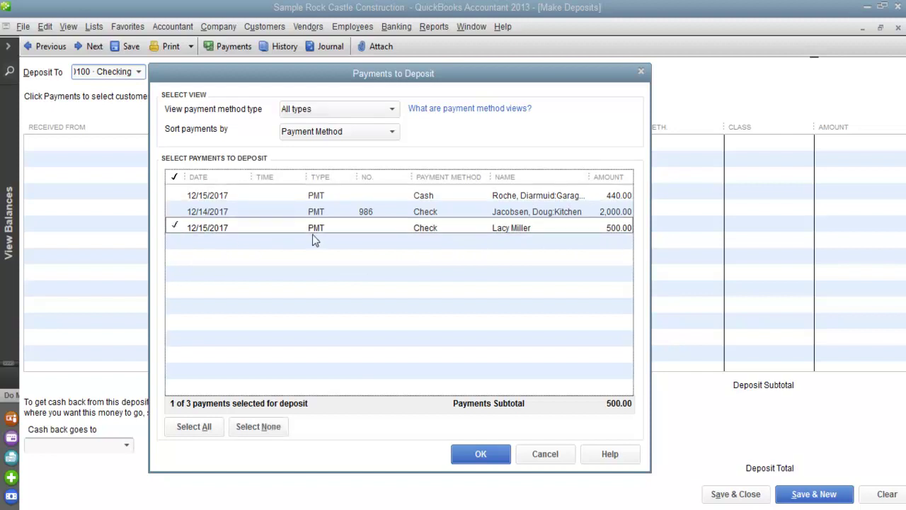
left_click(478, 454)
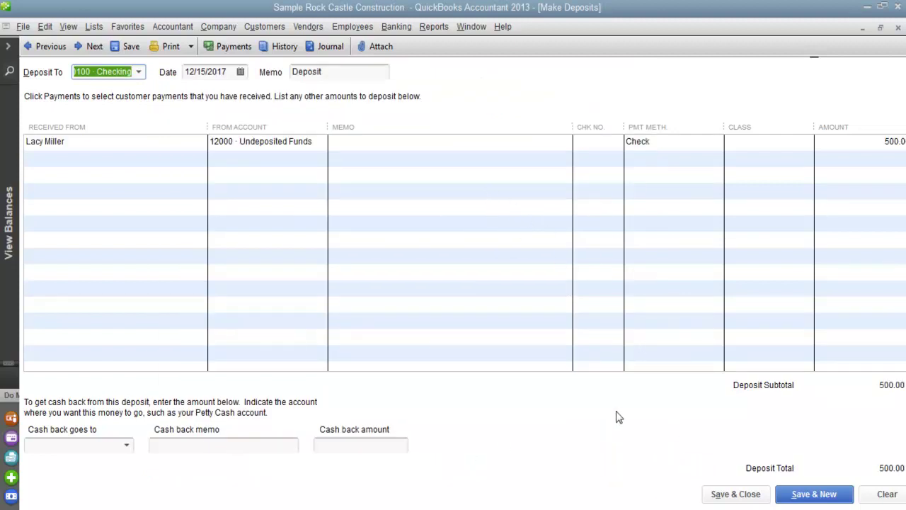
left_click(139, 72)
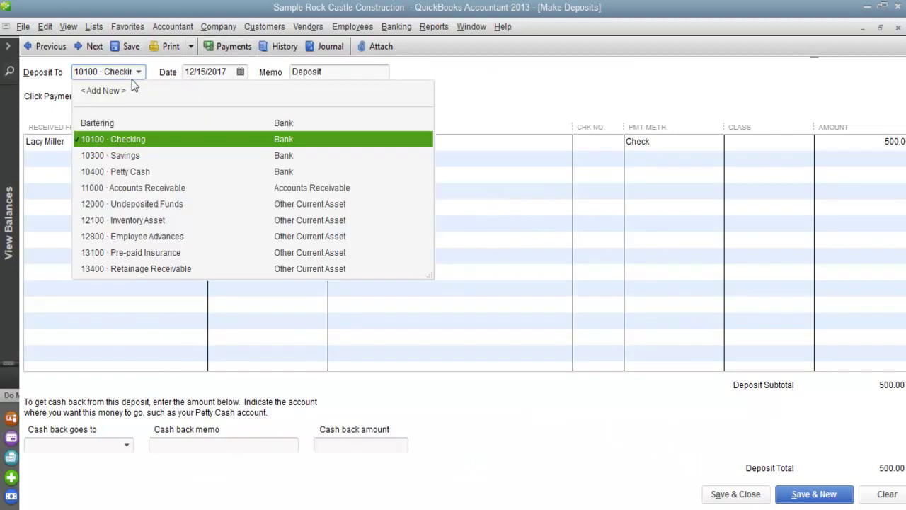
left_click(98, 123)
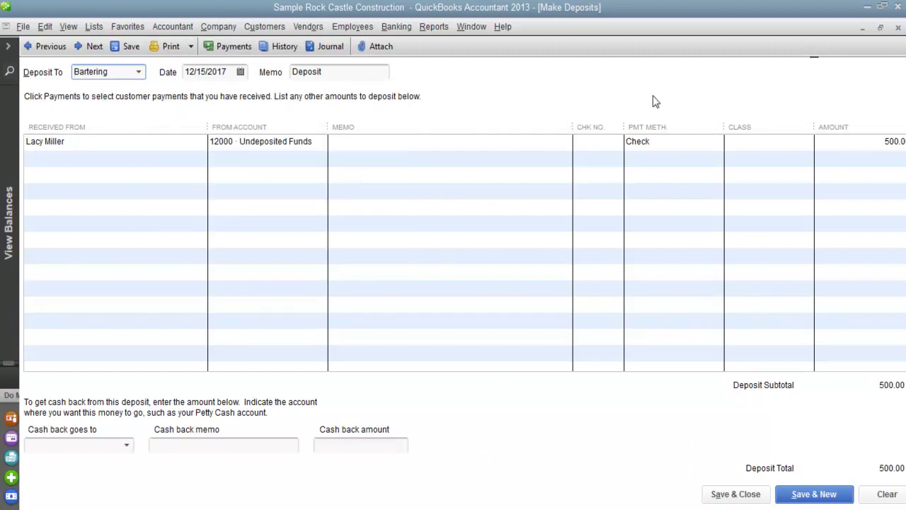
left_click(733, 493)
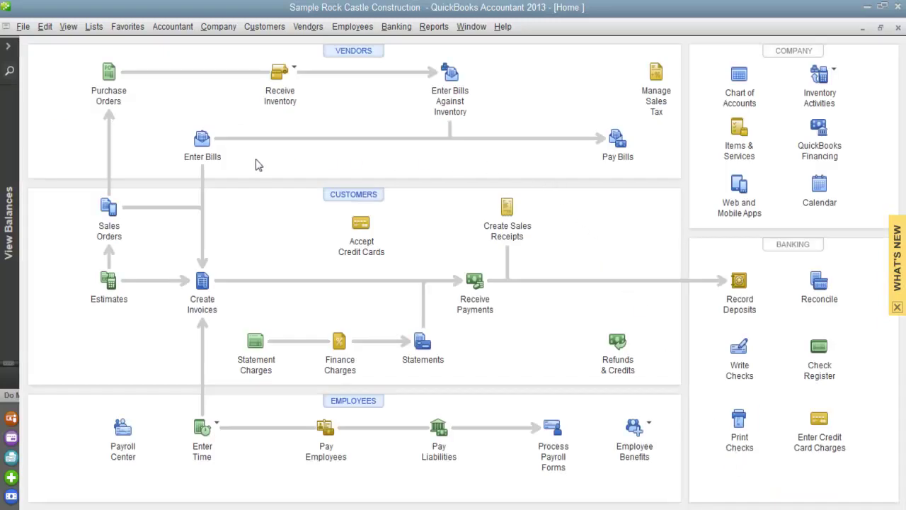
Pay the 500.00 advertising bill due by 12/25/2017 by check from the Bartering account
left_click(617, 141)
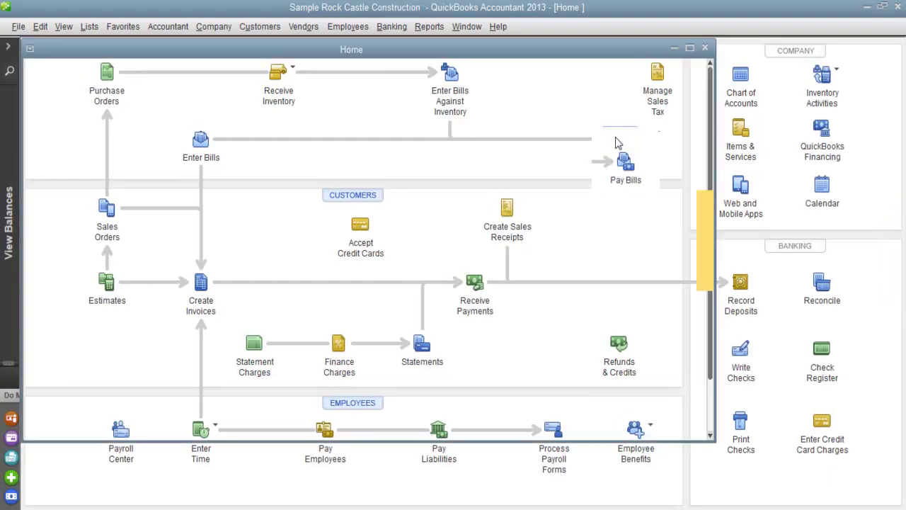
scroll(415, 152, "down", 3)
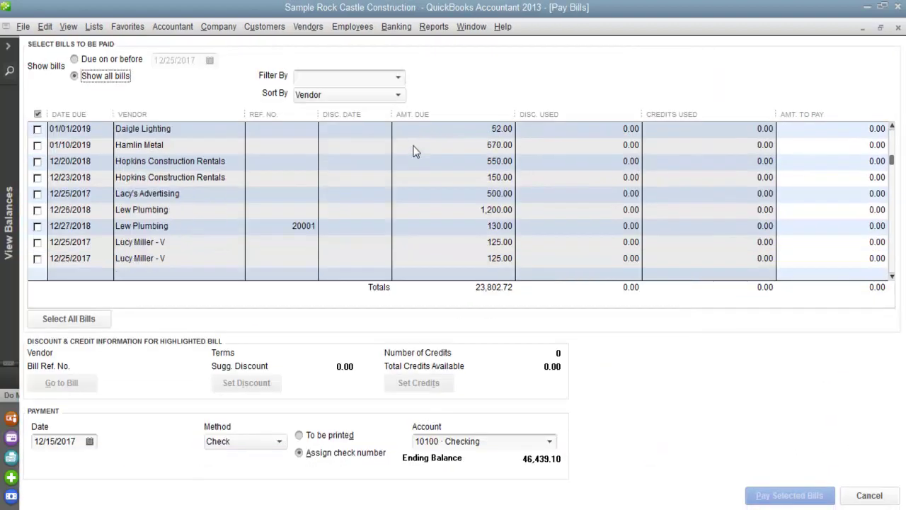
scroll(415, 152, "up", 3)
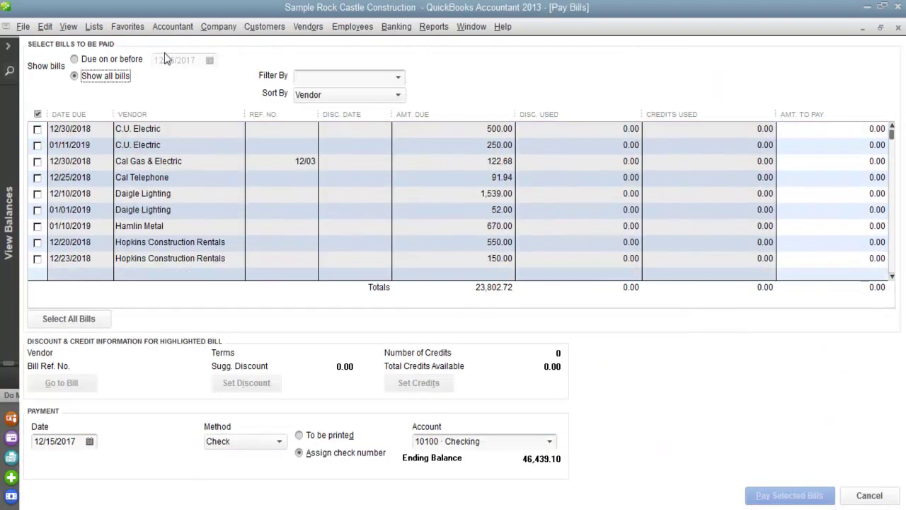
left_click(74, 60)
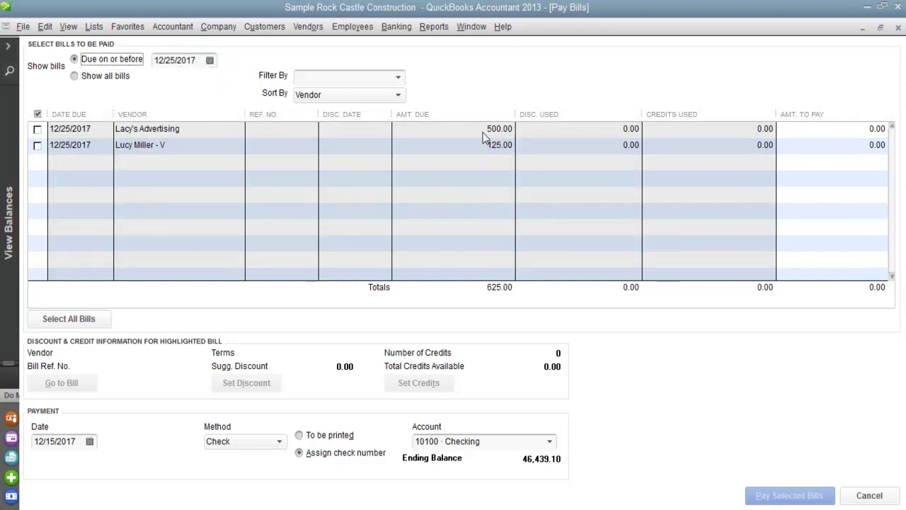
left_click(38, 129)
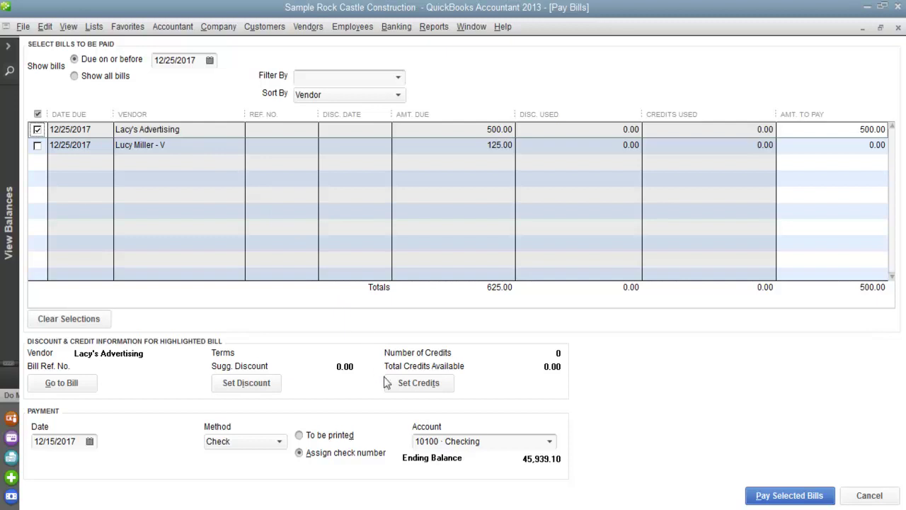
left_click(550, 441)
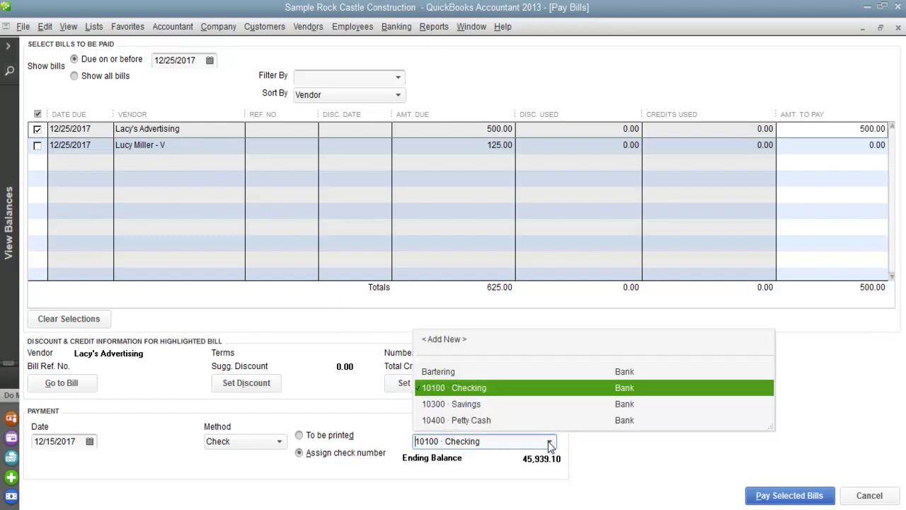
left_click(435, 371)
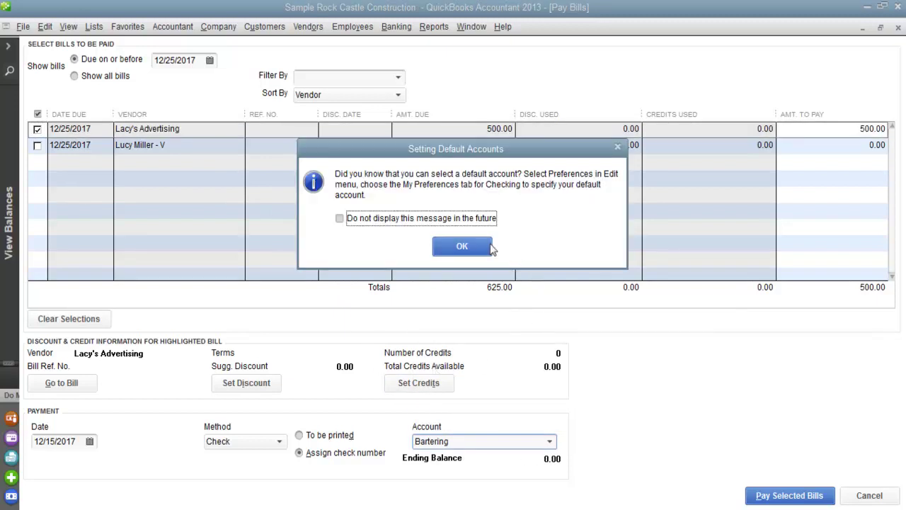
left_click(460, 246)
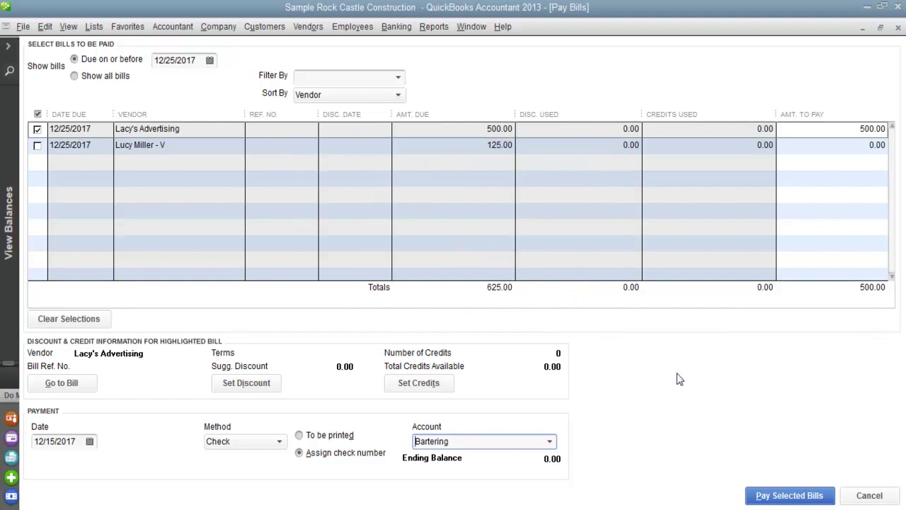
left_click(775, 497)
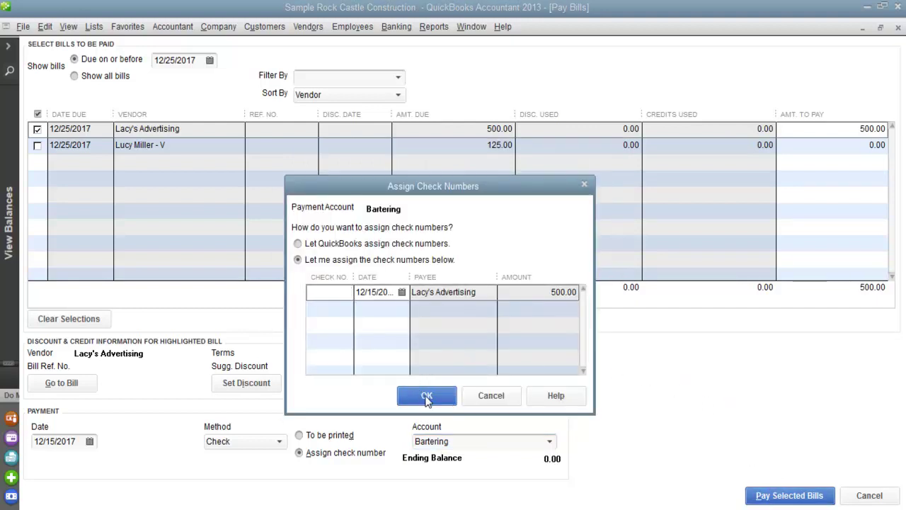
left_click(427, 396)
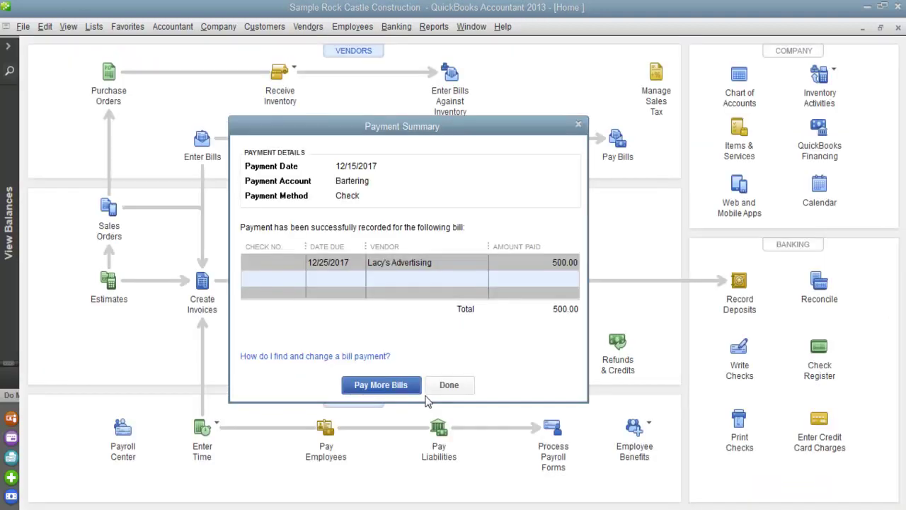
Close the payment summary and check the Bartering register shows a 0.00 ending balance
left_click(578, 126)
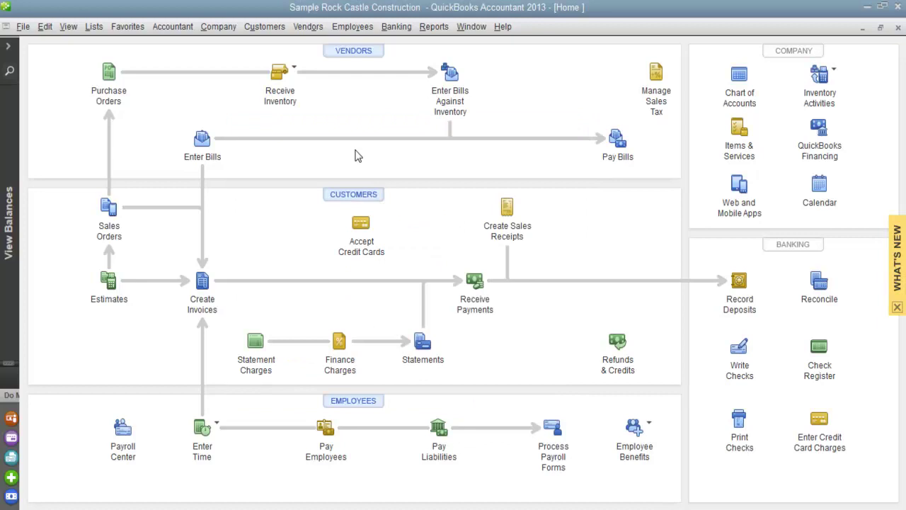
left_click(9, 46)
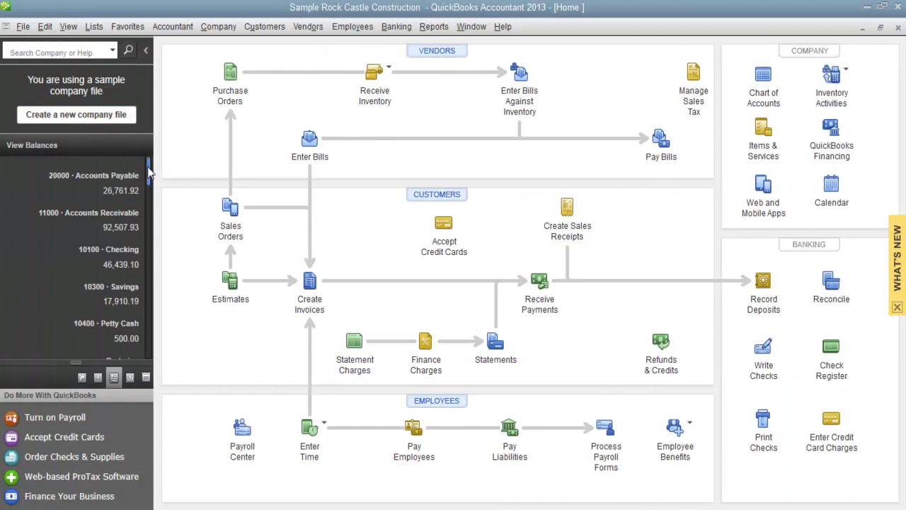
left_click_drag(150, 173, 152, 283)
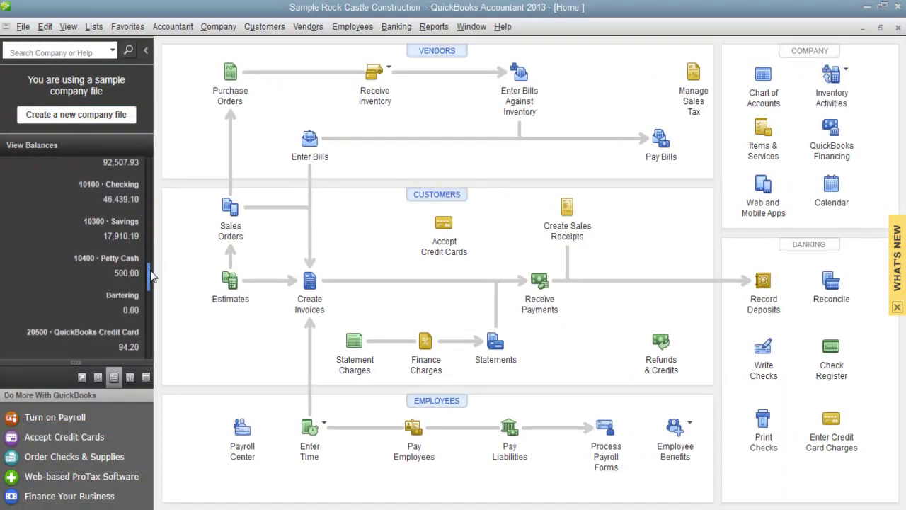
double_click(122, 303)
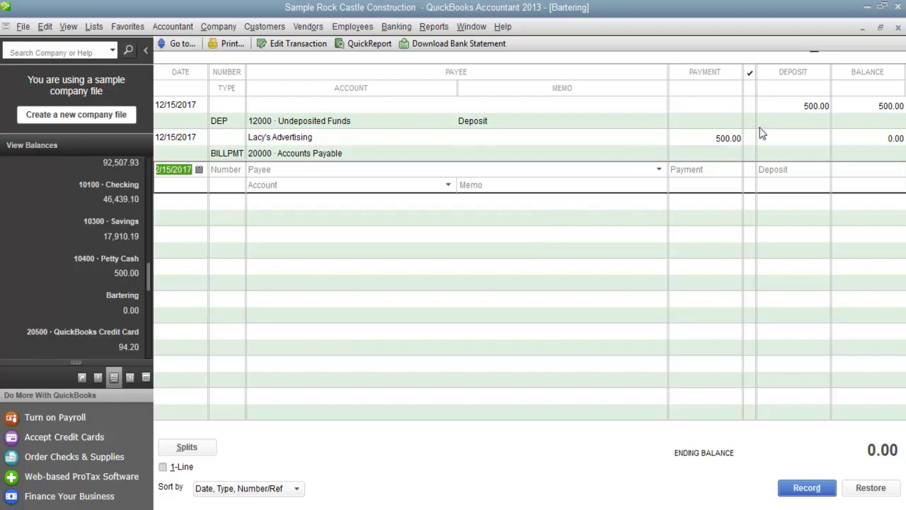
left_click(897, 29)
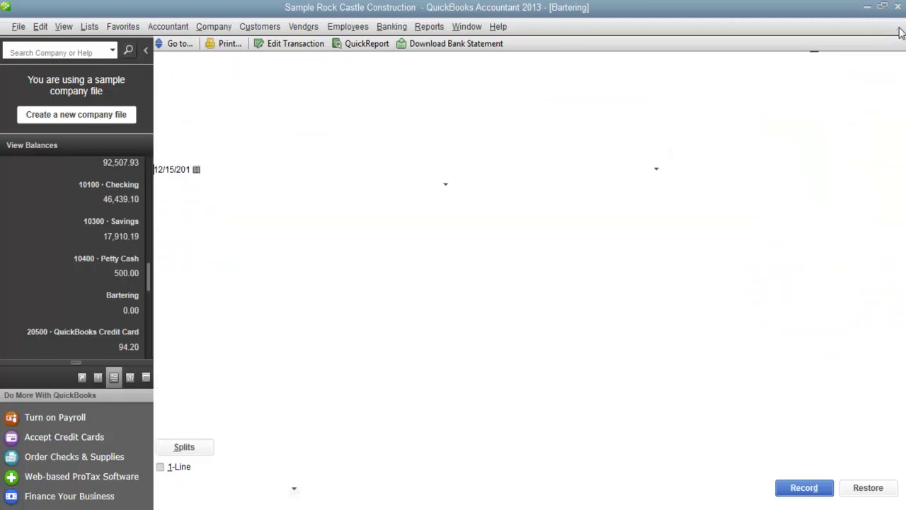